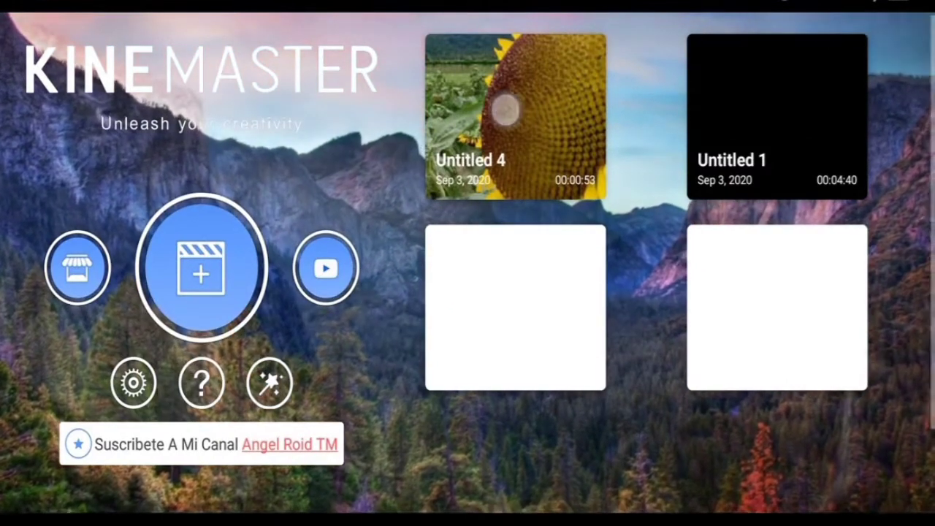
Open Untitled 4 in the editor, play the preview, then scrub back to the 'A minute of Summer' title frame
{"action": "left_click", "coordinate": [515, 117]}
{"action": "left_click", "coordinate": [250, 259]}
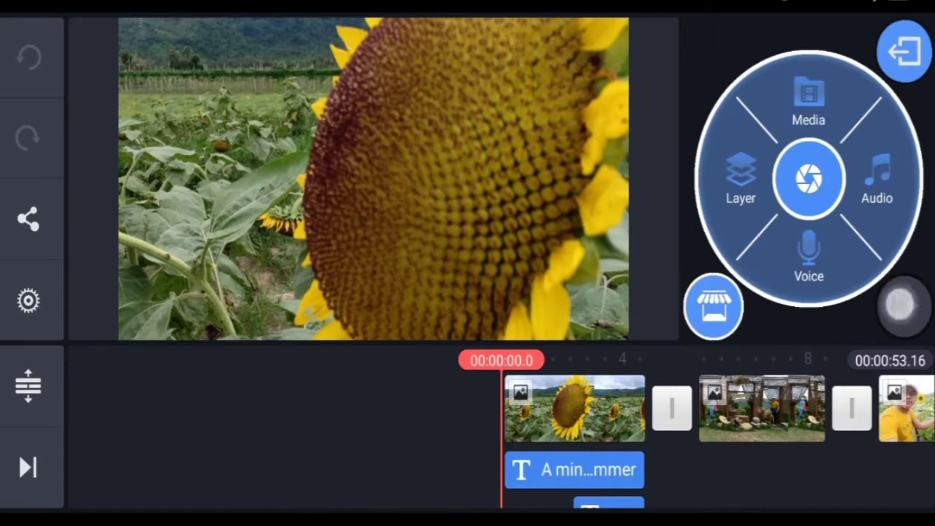
{"action": "left_click", "coordinate": [904, 307]}
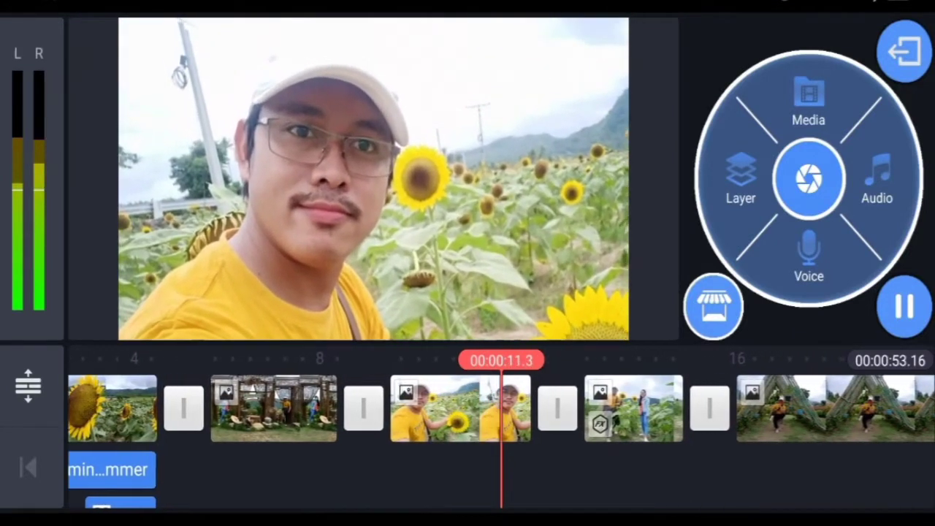
{"action": "left_click", "coordinate": [904, 307]}
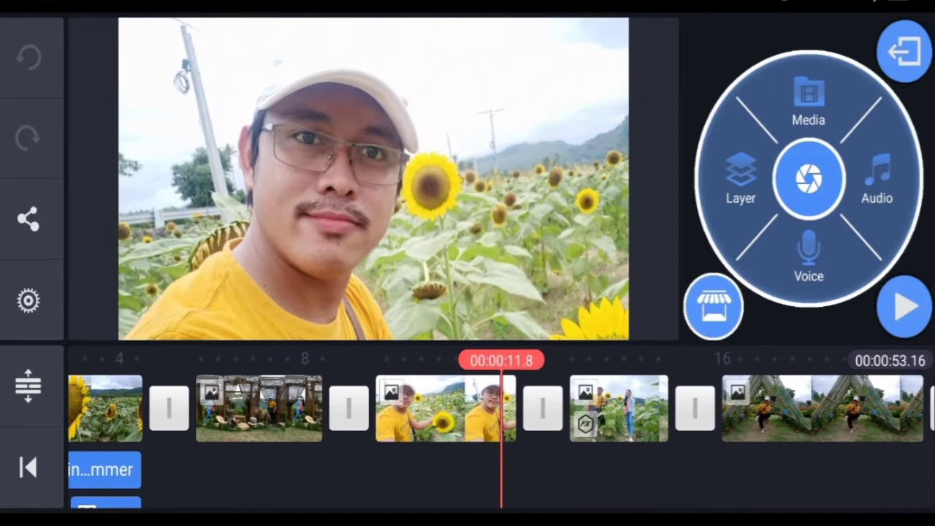
{"action": "left_click", "coordinate": [27, 467]}
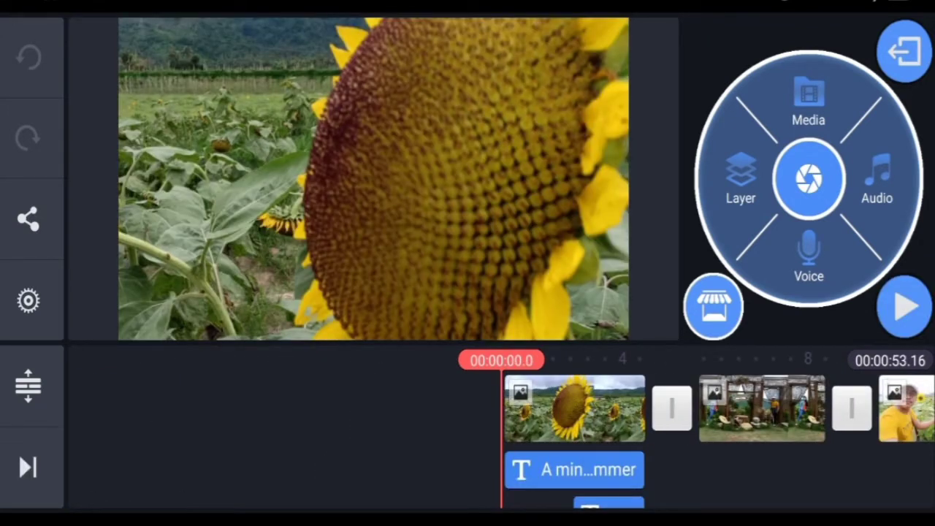
{"action": "left_click_drag", "start_coordinate": [296, 434], "coordinate": [193, 431]}
Drag the 'A minute of Summer' title up and right onto the sunflower
{"action": "left_click", "coordinate": [206, 249]}
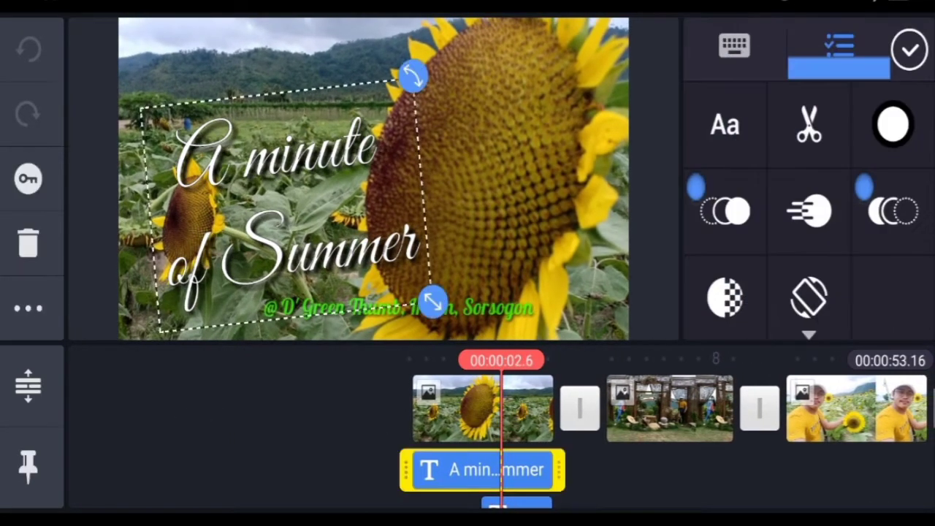
{"action": "mouse_move", "coordinate": [197, 262]}
{"action": "left_mouse_down"}
{"action": "mouse_move", "coordinate": [302, 254]}
{"action": "mouse_move", "coordinate": [291, 259]}
{"action": "left_mouse_up"}
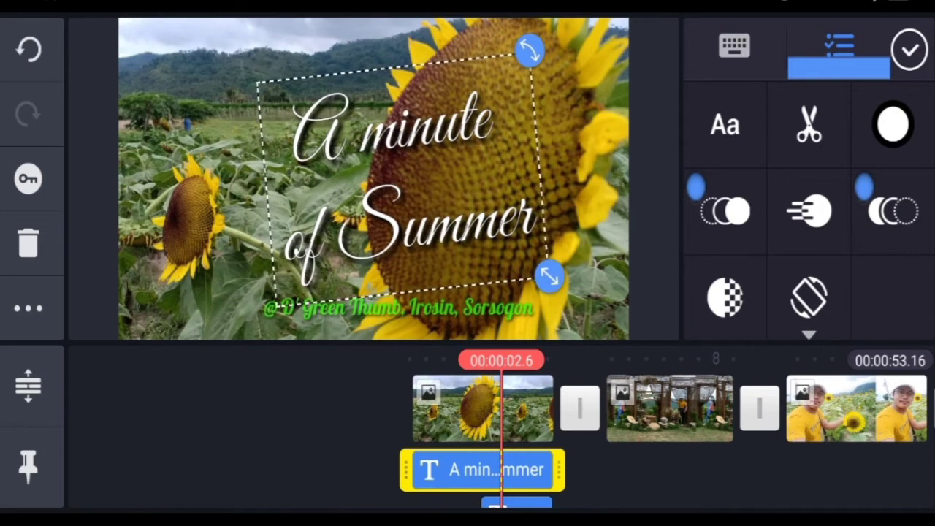
{"action": "left_click", "coordinate": [910, 50]}
Shift the green location caption to the right
{"action": "left_click", "coordinate": [516, 482]}
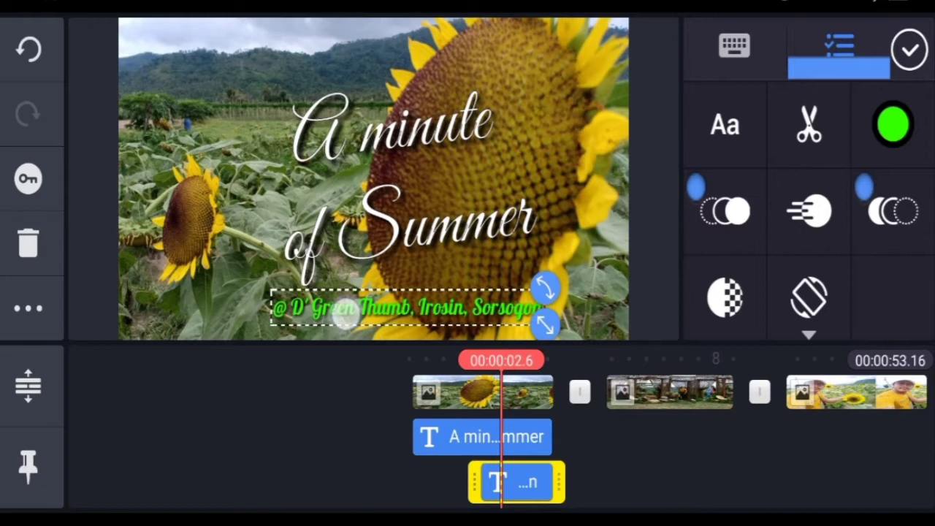
{"action": "left_click_drag", "start_coordinate": [344, 312], "coordinate": [420, 307]}
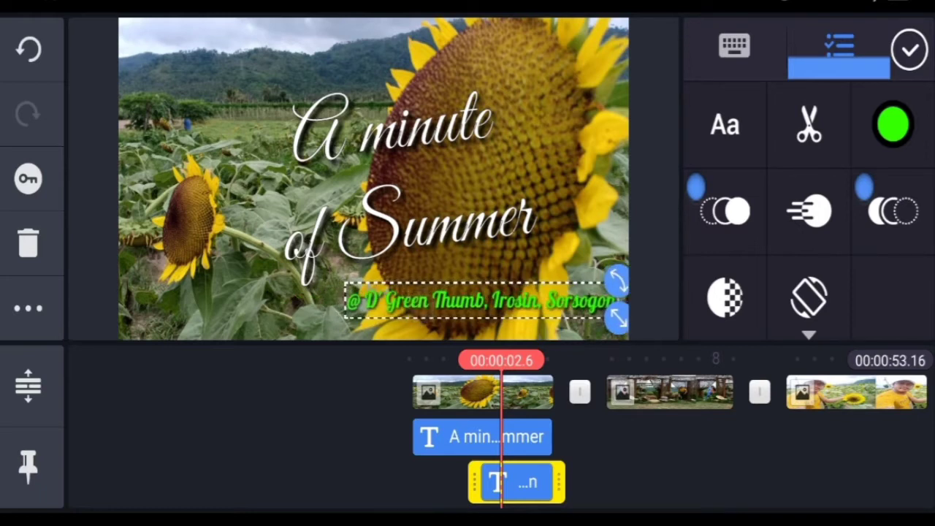
{"action": "left_click", "coordinate": [747, 485]}
Duplicate the selfie-with-sunflower photo clip as an overlay layer
{"action": "left_click", "coordinate": [855, 392]}
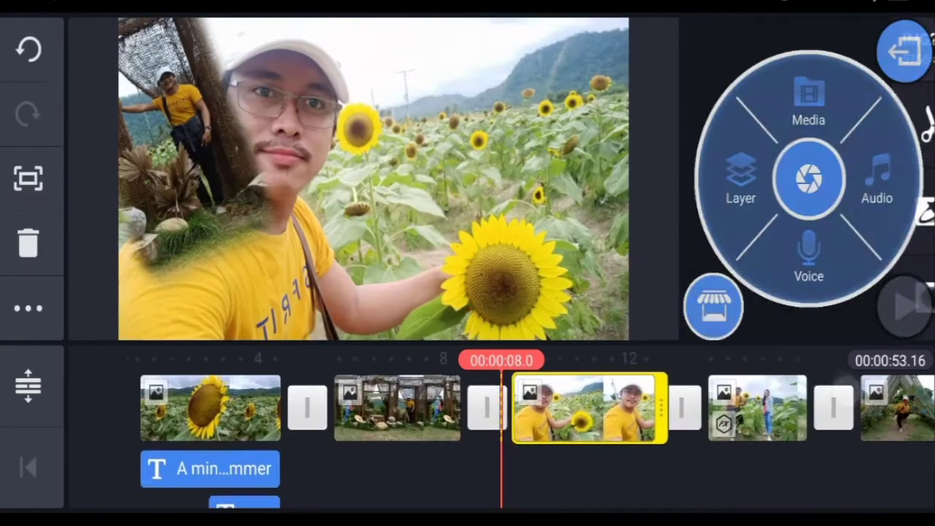
{"action": "left_click", "coordinate": [38, 308]}
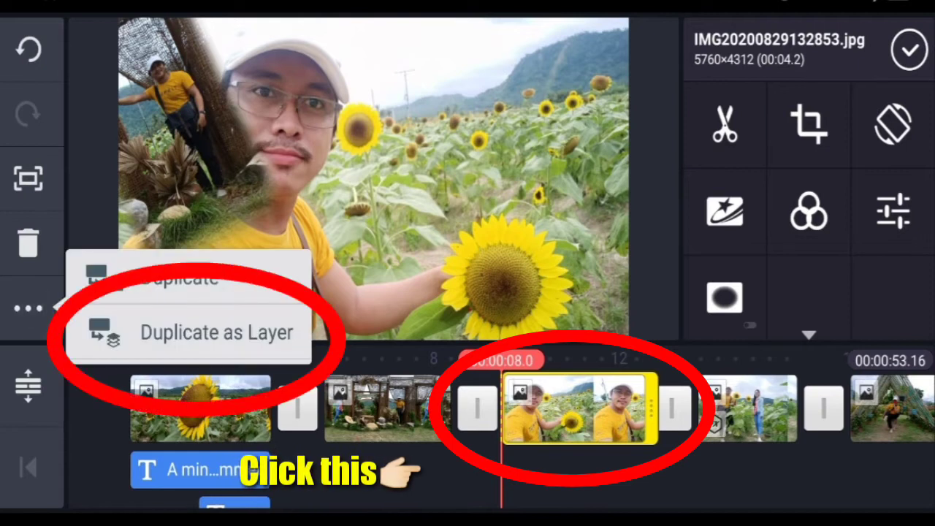
{"action": "left_click", "coordinate": [216, 332]}
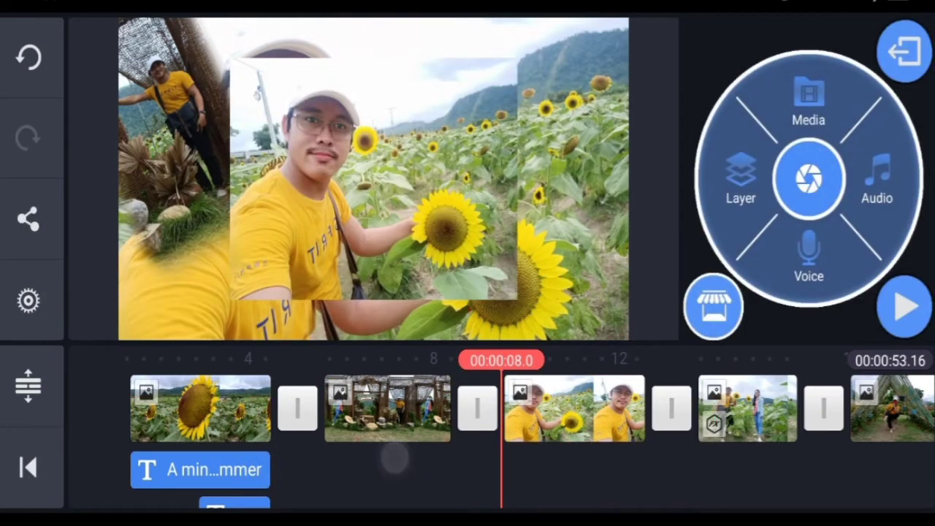
Move the selfie overlay layer to the start of the project
{"action": "left_click_drag", "start_coordinate": [395, 459], "coordinate": [356, 351]}
{"action": "left_click", "coordinate": [539, 479]}
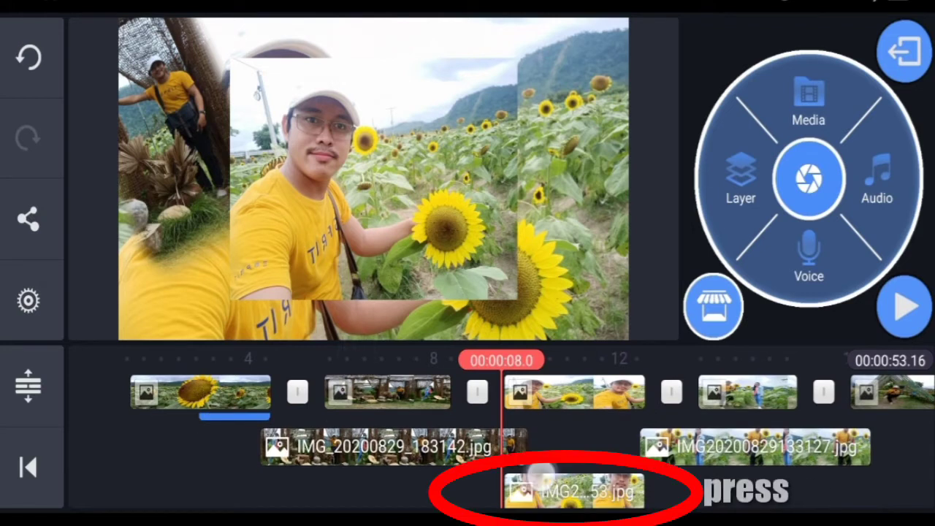
{"action": "mouse_move", "coordinate": [539, 478]}
{"action": "left_mouse_down"}
{"action": "mouse_move", "coordinate": [102, 450]}
{"action": "mouse_move", "coordinate": [173, 426]}
{"action": "mouse_move", "coordinate": [285, 417]}
{"action": "mouse_move", "coordinate": [264, 425]}
{"action": "left_mouse_up"}
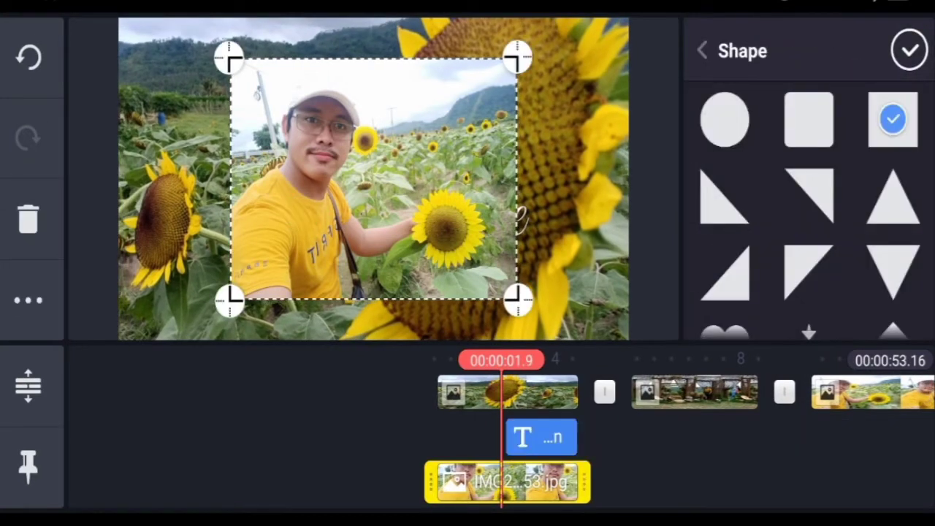
Feather the selfie overlay's mask to 49 and place it in the frame's upper-left
{"action": "left_click", "coordinate": [778, 469]}
{"action": "left_click", "coordinate": [467, 479]}
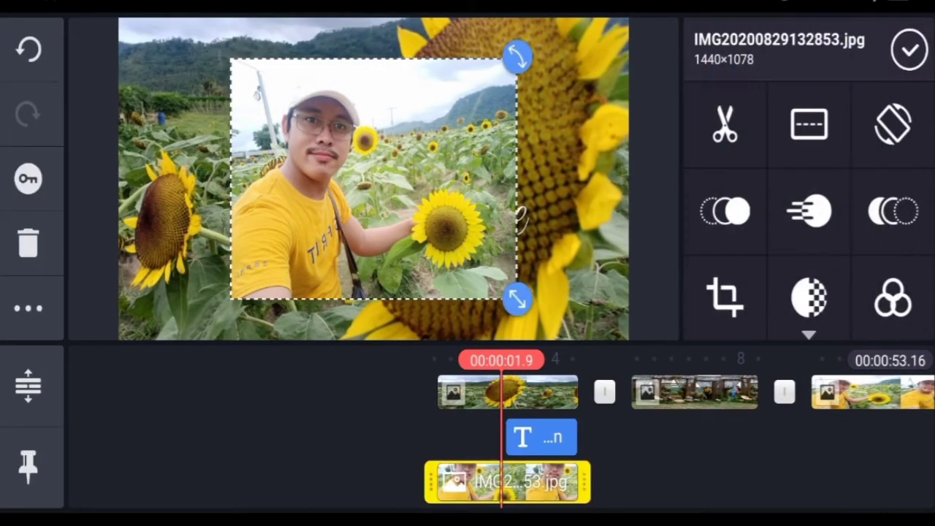
{"action": "left_click", "coordinate": [729, 292]}
{"action": "mouse_move", "coordinate": [719, 305]}
{"action": "left_mouse_down"}
{"action": "mouse_move", "coordinate": [811, 314]}
{"action": "mouse_move", "coordinate": [922, 287]}
{"action": "left_mouse_up"}
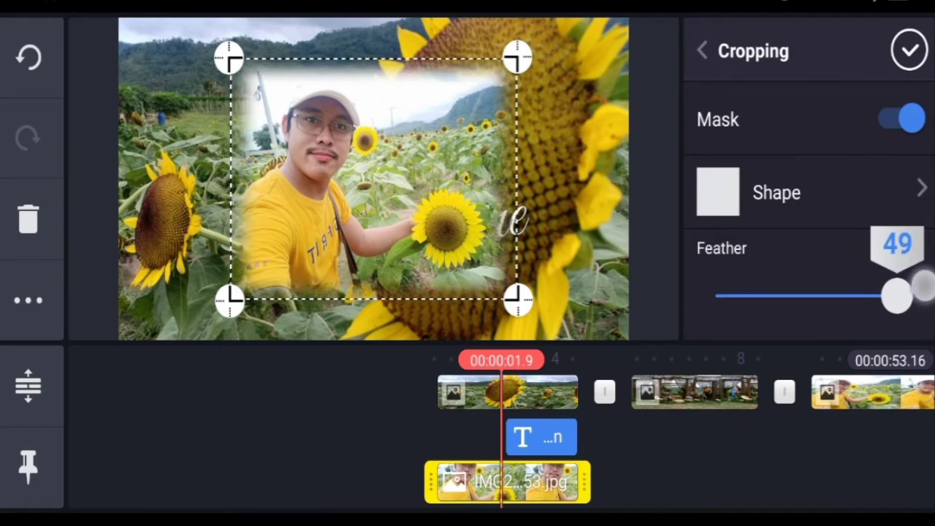
{"action": "left_click", "coordinate": [791, 494]}
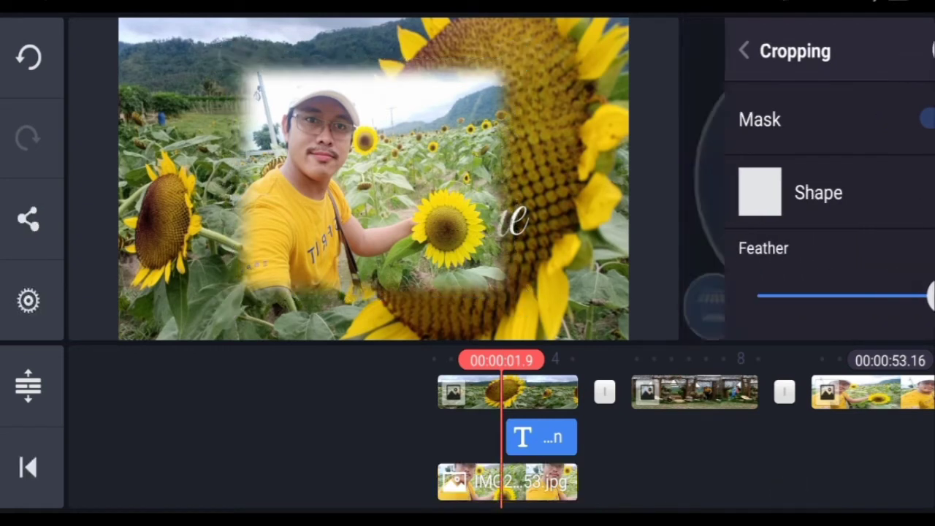
{"action": "left_click", "coordinate": [507, 482]}
{"action": "mouse_move", "coordinate": [372, 183]}
{"action": "left_mouse_down"}
{"action": "mouse_move", "coordinate": [249, 157]}
{"action": "mouse_move", "coordinate": [232, 141]}
{"action": "mouse_move", "coordinate": [235, 239]}
{"action": "mouse_move", "coordinate": [228, 119]}
{"action": "left_mouse_up"}
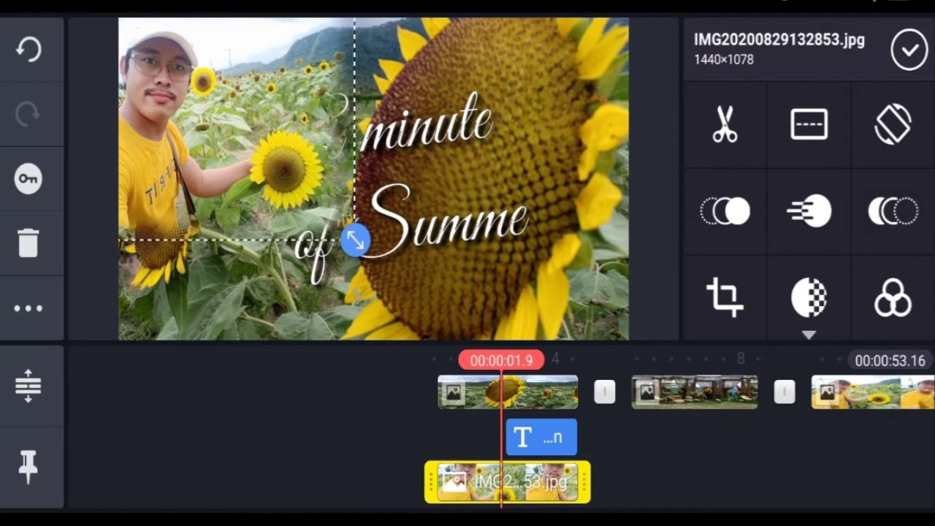
Return to the project start and crop the wooden-gate photo overlay smaller from both corners
{"action": "left_click", "coordinate": [28, 307]}
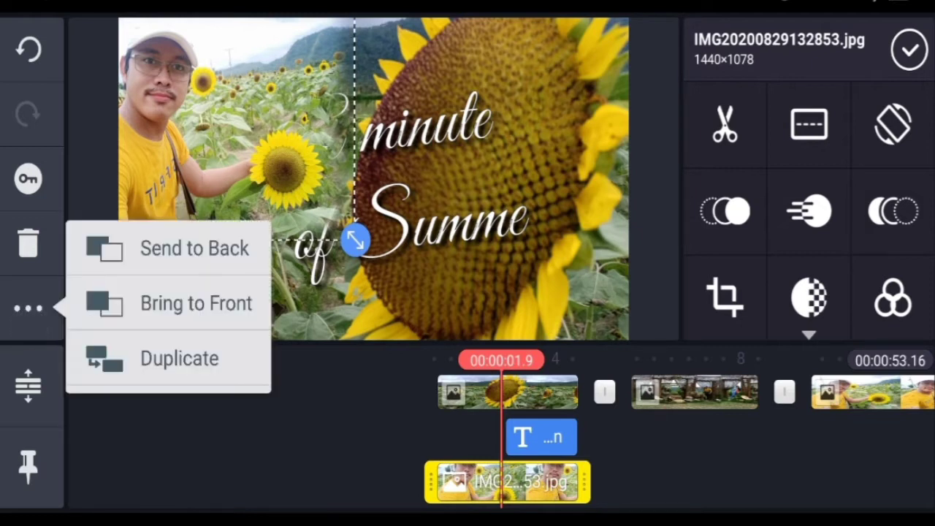
{"action": "key", "text": "Escape"}
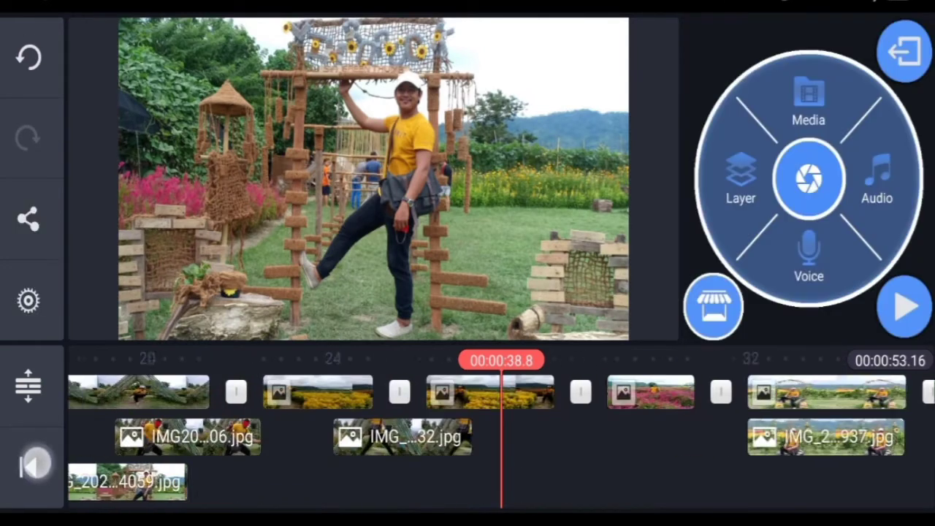
{"action": "left_click", "coordinate": [35, 464]}
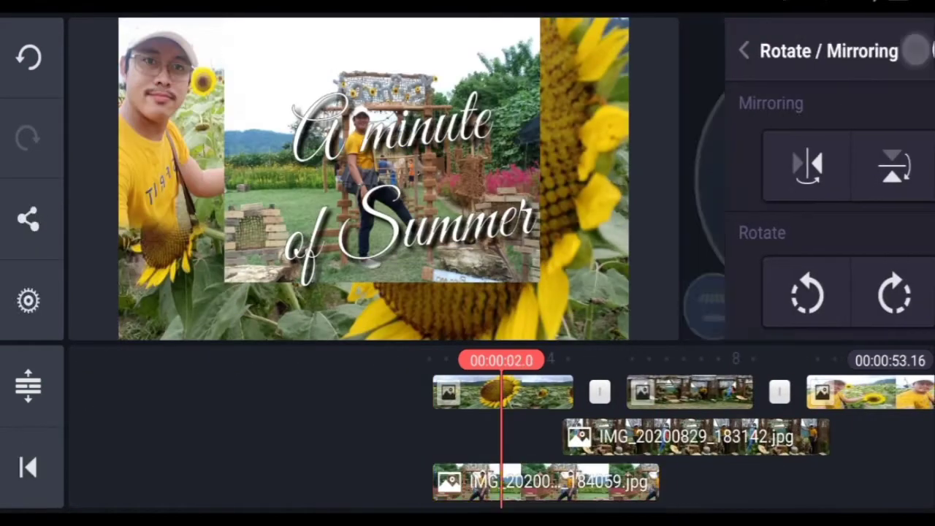
{"action": "left_click", "coordinate": [544, 482]}
{"action": "left_click", "coordinate": [723, 295]}
{"action": "left_click_drag", "start_coordinate": [504, 311], "coordinate": [428, 311]}
{"action": "mouse_move", "coordinate": [188, 41]}
{"action": "left_mouse_down"}
{"action": "mouse_move", "coordinate": [252, 68]}
{"action": "mouse_move", "coordinate": [275, 94]}
{"action": "left_mouse_up"}
{"action": "left_click_drag", "start_coordinate": [428, 312], "coordinate": [412, 307]}
Enable masking on the gate photo, feather its edges, and tuck it into the lower-left corner
{"action": "left_click", "coordinate": [895, 119]}
{"action": "left_click_drag", "start_coordinate": [716, 296], "coordinate": [893, 295]}
{"action": "left_click", "coordinate": [438, 168]}
{"action": "left_click_drag", "start_coordinate": [351, 194], "coordinate": [219, 220]}
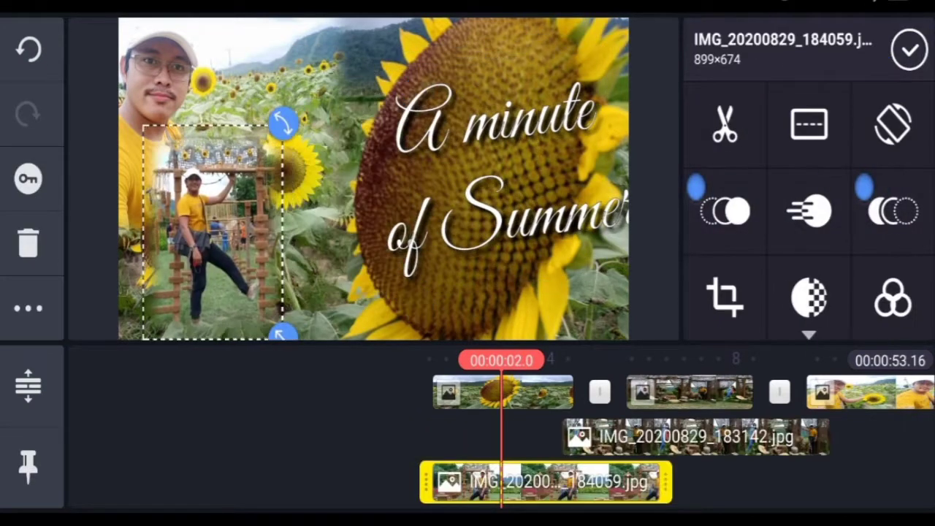
{"action": "mouse_move", "coordinate": [284, 328]}
{"action": "left_mouse_down"}
{"action": "mouse_move", "coordinate": [288, 274]}
{"action": "mouse_move", "coordinate": [292, 299]}
{"action": "mouse_move", "coordinate": [235, 333]}
{"action": "left_mouse_up"}
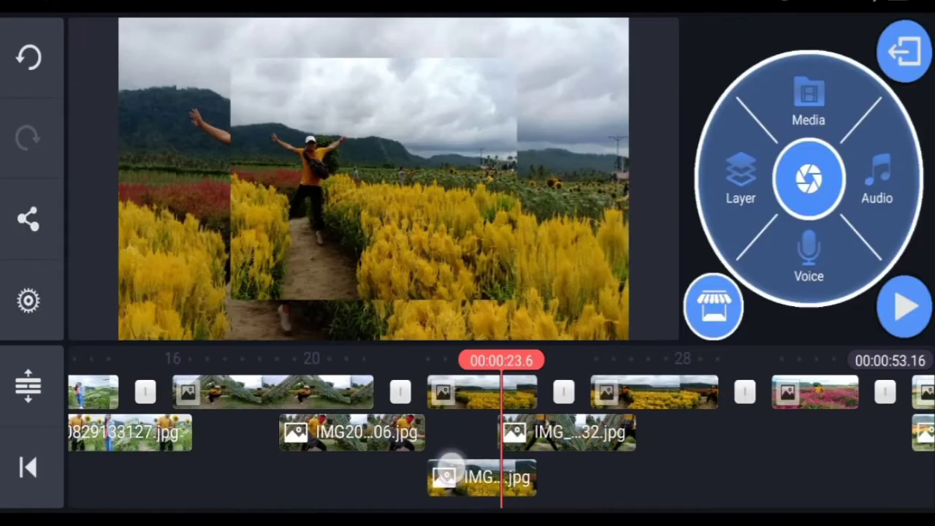
Crop the top off the yellow-flower-field overlay and place it along the bottom beside the gate photo
{"action": "left_click_drag", "start_coordinate": [448, 475], "coordinate": [66, 468]}
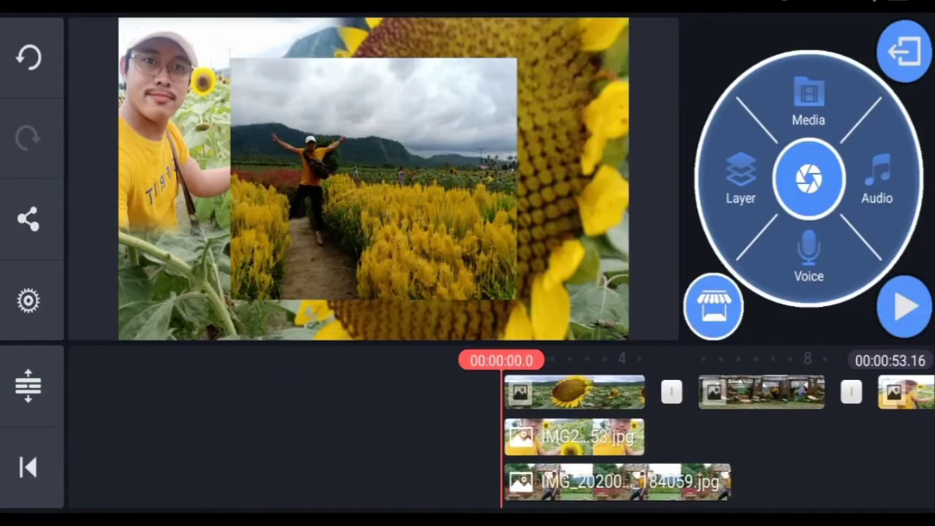
{"action": "left_click", "coordinate": [558, 482]}
{"action": "left_click", "coordinate": [725, 296]}
{"action": "left_click_drag", "start_coordinate": [482, 59], "coordinate": [482, 125]}
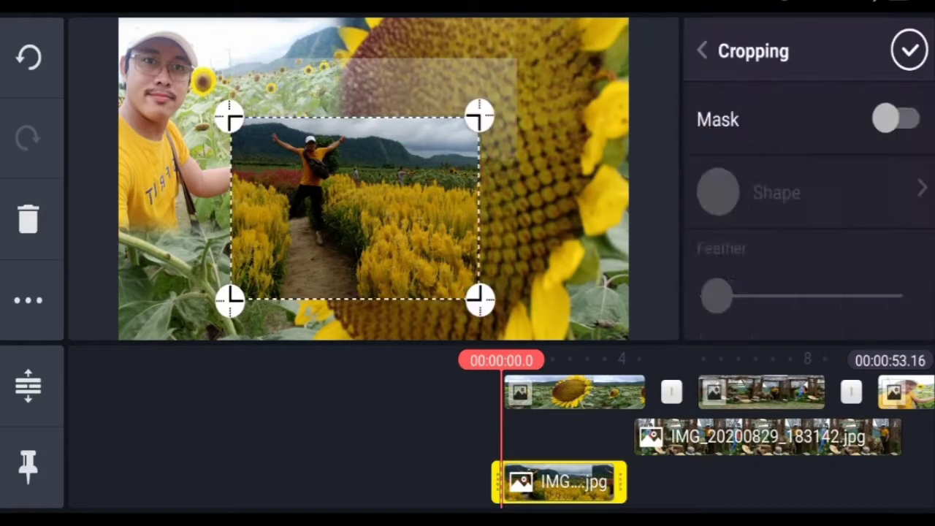
{"action": "left_click", "coordinate": [908, 46]}
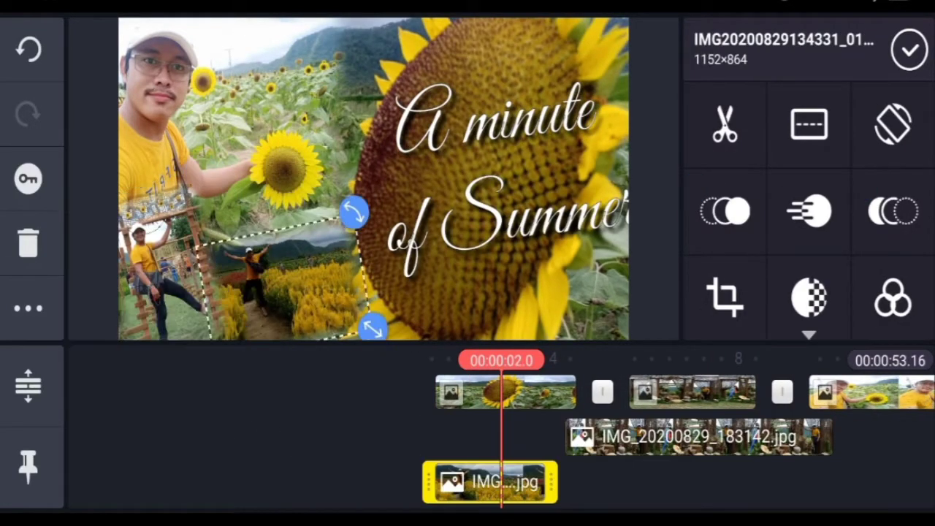
{"action": "mouse_move", "coordinate": [356, 211]}
{"action": "left_mouse_down"}
{"action": "mouse_move", "coordinate": [367, 209]}
{"action": "mouse_move", "coordinate": [377, 344]}
{"action": "mouse_move", "coordinate": [365, 349]}
{"action": "mouse_move", "coordinate": [267, 307]}
{"action": "left_mouse_up"}
Shift the title and the green location caption left so the caption sits under the title
{"action": "left_click", "coordinate": [804, 503]}
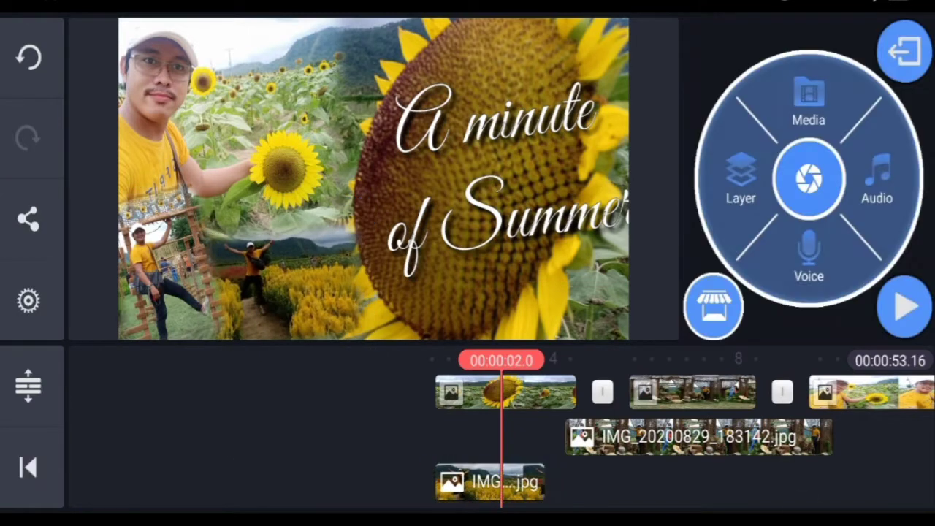
{"action": "left_click", "coordinate": [438, 233]}
{"action": "left_click_drag", "start_coordinate": [438, 233], "coordinate": [325, 238]}
{"action": "left_click", "coordinate": [293, 438]}
{"action": "left_click", "coordinate": [504, 482]}
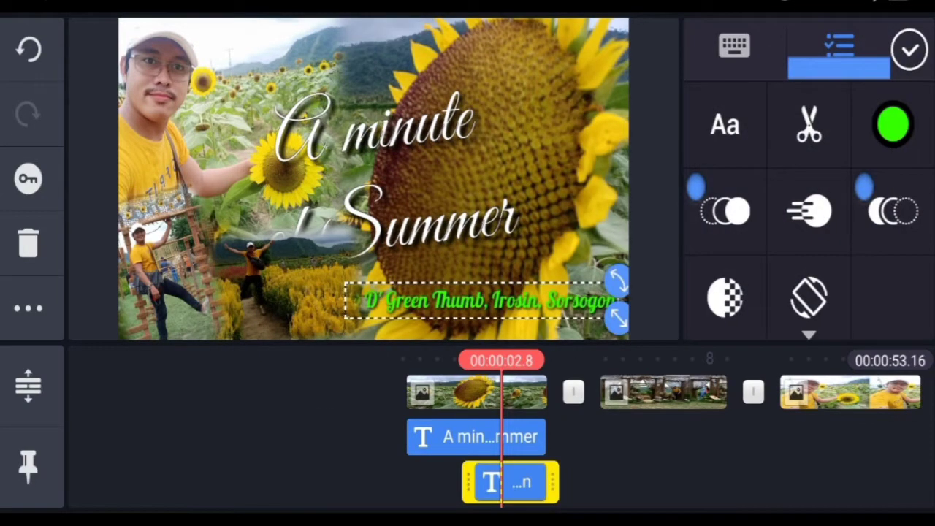
{"action": "left_click_drag", "start_coordinate": [420, 306], "coordinate": [390, 305]}
{"action": "left_click", "coordinate": [292, 438]}
Send the 'A minute of Summer' title layer to the back
{"action": "mouse_move", "coordinate": [292, 475]}
{"action": "left_mouse_down"}
{"action": "mouse_move", "coordinate": [299, 438]}
{"action": "mouse_move", "coordinate": [329, 432]}
{"action": "mouse_move", "coordinate": [278, 438]}
{"action": "mouse_move", "coordinate": [277, 395]}
{"action": "left_mouse_up"}
{"action": "left_click_drag", "start_coordinate": [293, 438], "coordinate": [292, 475]}
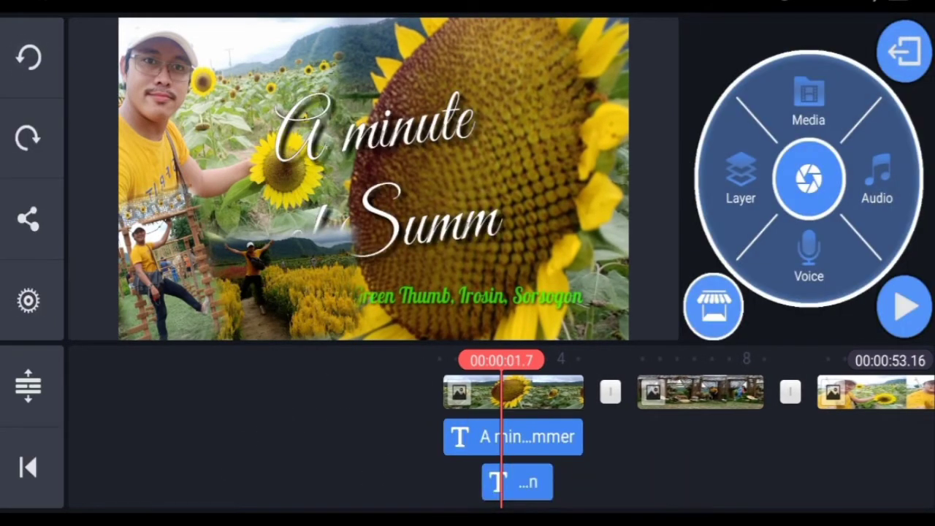
{"action": "left_click", "coordinate": [501, 482]}
{"action": "left_click", "coordinate": [526, 437]}
{"action": "left_click", "coordinate": [28, 307]}
{"action": "left_click", "coordinate": [150, 193]}
{"action": "left_click", "coordinate": [789, 463]}
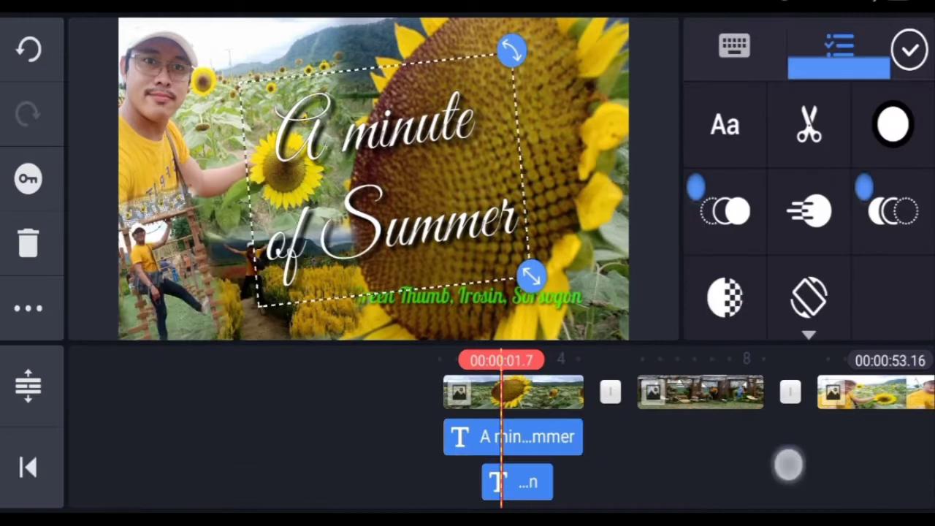
Enlarge and tilt the title over the big sunflower
{"action": "left_click", "coordinate": [517, 482]}
{"action": "left_click", "coordinate": [28, 308]}
{"action": "left_click", "coordinate": [195, 193]}
{"action": "left_click", "coordinate": [512, 437]}
{"action": "mouse_move", "coordinate": [533, 274]}
{"action": "left_mouse_down"}
{"action": "mouse_move", "coordinate": [547, 265]}
{"action": "mouse_move", "coordinate": [539, 257]}
{"action": "left_mouse_up"}
{"action": "left_click", "coordinate": [761, 471]}
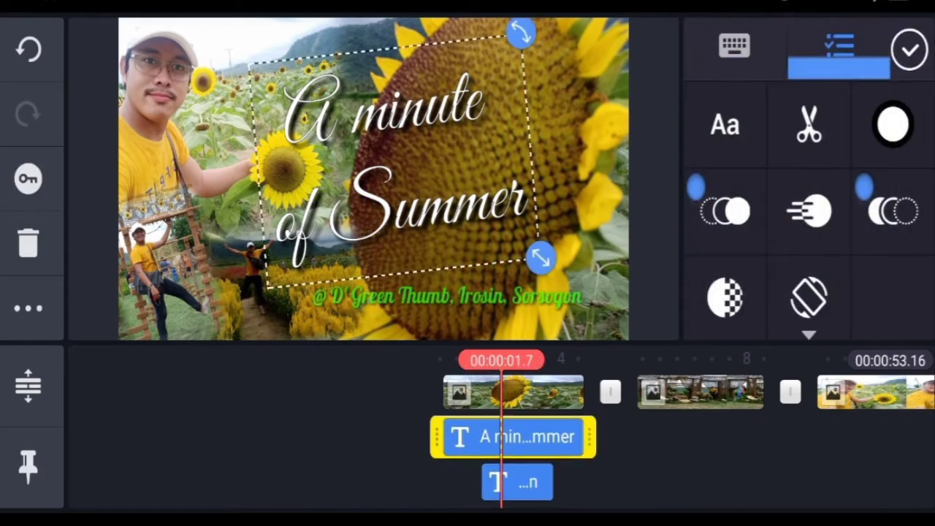
{"action": "left_click", "coordinate": [514, 392]}
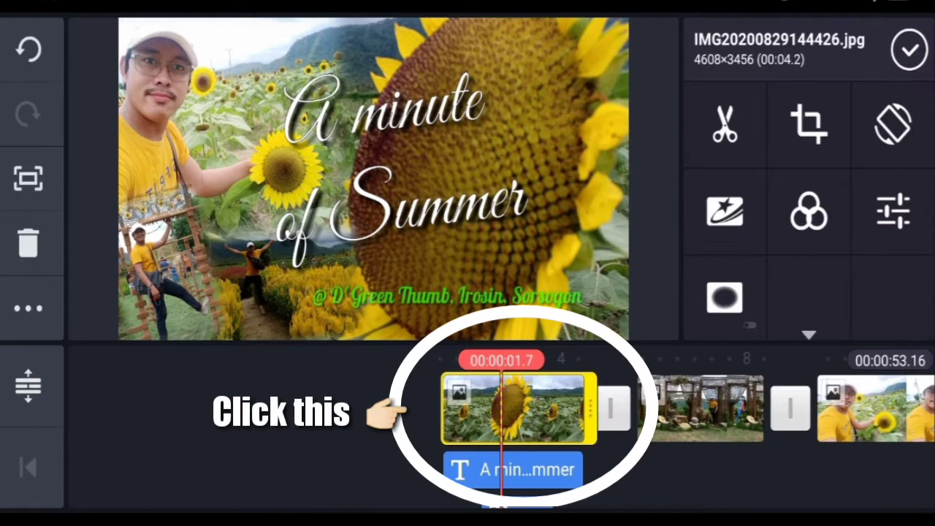
Capture the frame at the playhead to the KineMaster Capture folder and exit the editor
{"action": "left_click", "coordinate": [28, 177]}
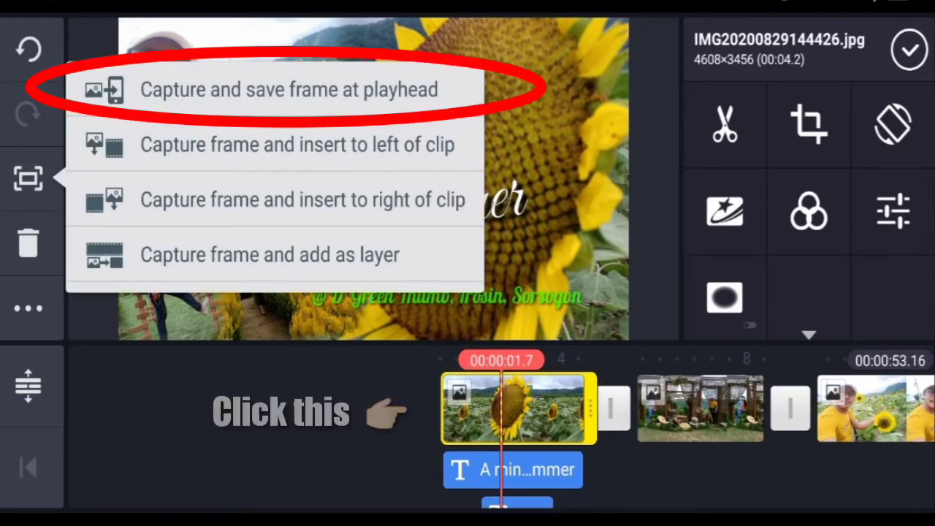
{"action": "left_click", "coordinate": [288, 89]}
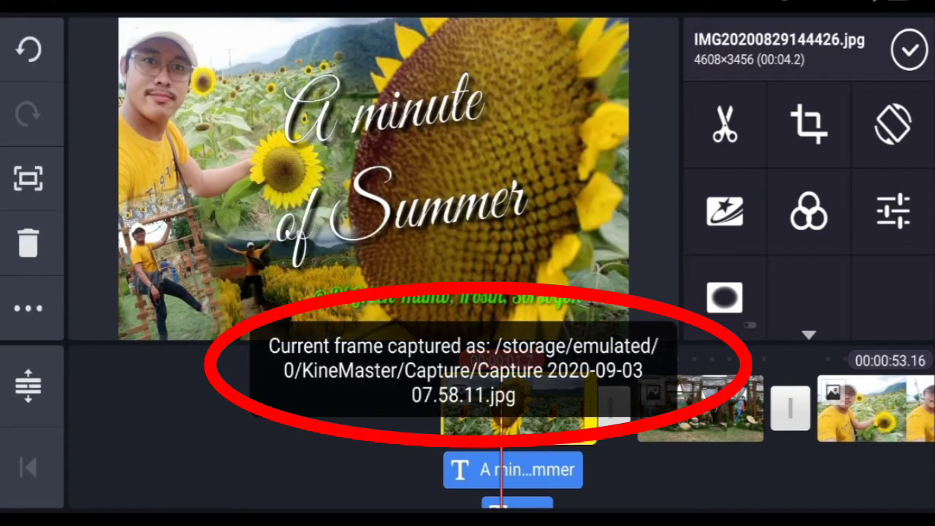
{"action": "left_click", "coordinate": [909, 50]}
{"action": "left_click", "coordinate": [904, 52]}
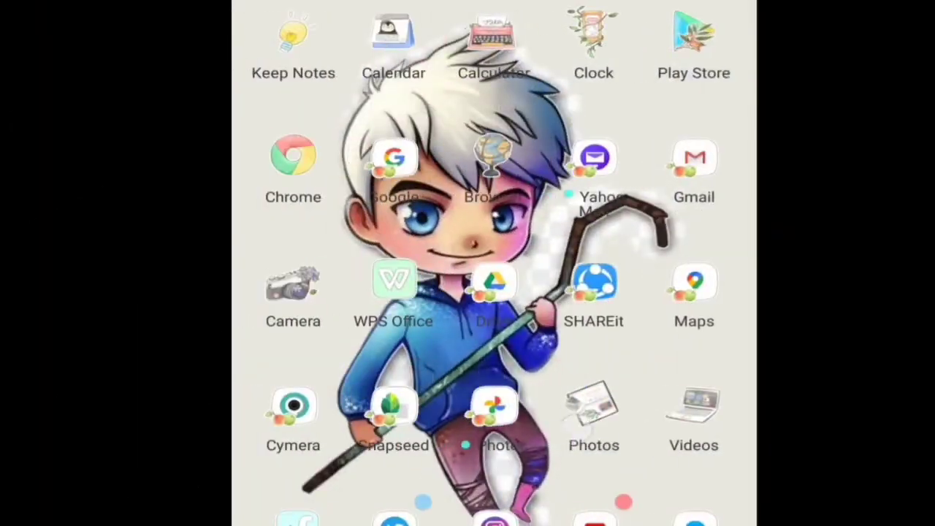
Scroll the app drawer and launch Chrome showing the YouTube channel's uploaded videos
{"action": "scroll", "coordinate": [281, 314], "scroll_direction": "down", "scroll_amount": 10}
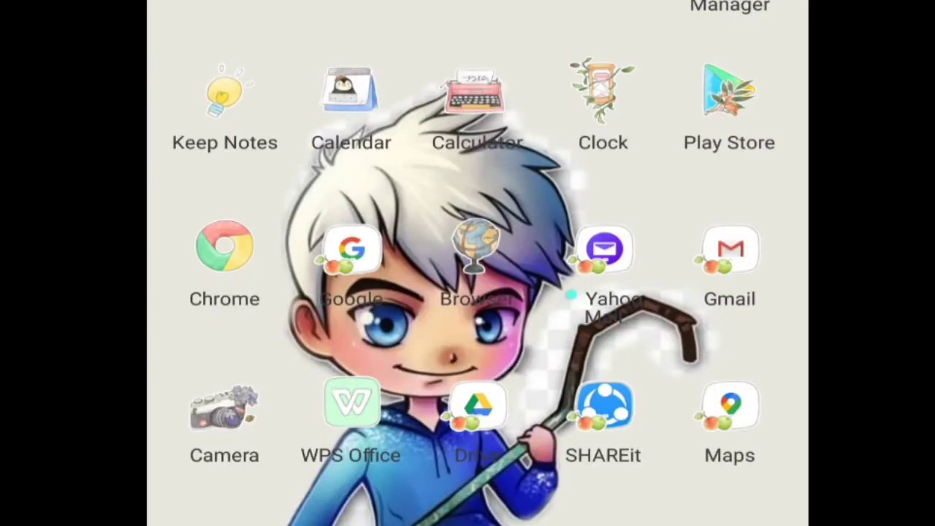
{"action": "left_click", "coordinate": [224, 247]}
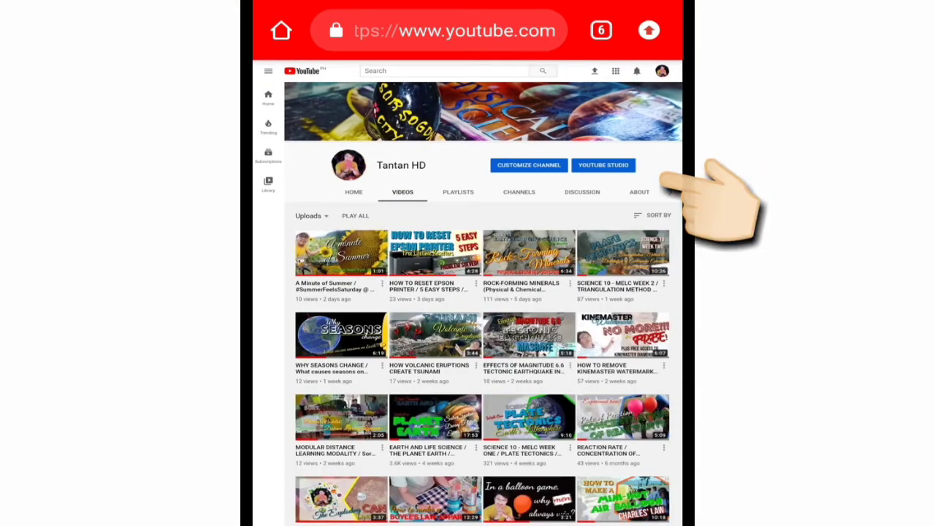
In YouTube Studio, open the channel's Videos list and view 'A Minute of Summer' thumbnail change options
{"action": "left_click", "coordinate": [603, 164]}
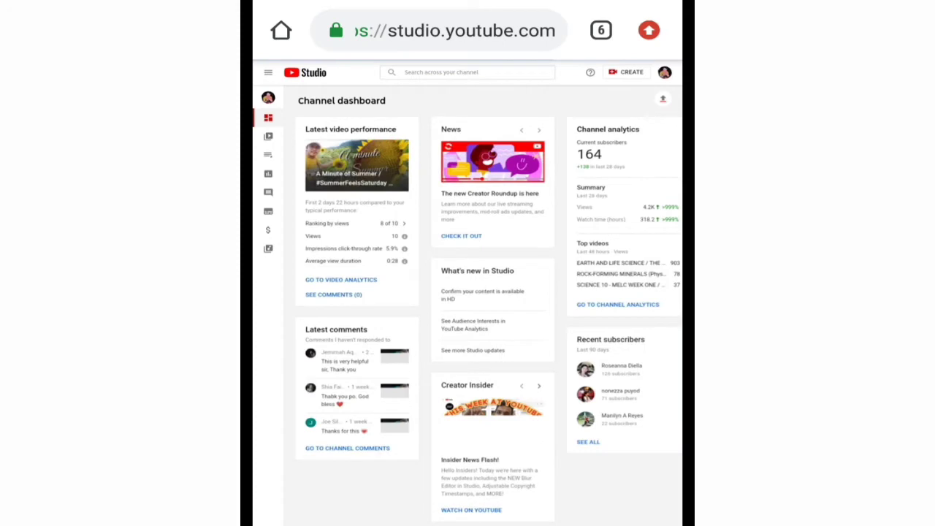
{"action": "left_click", "coordinate": [268, 135]}
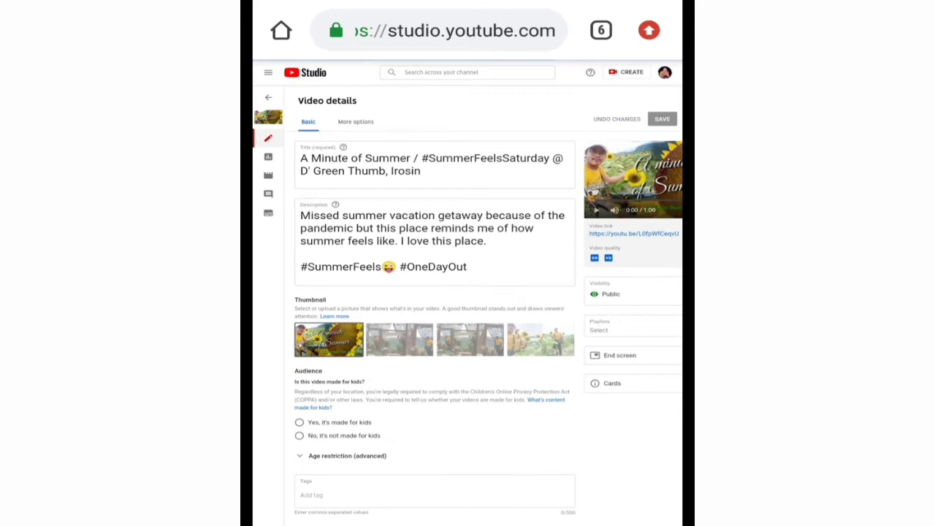
{"action": "left_click", "coordinate": [355, 330]}
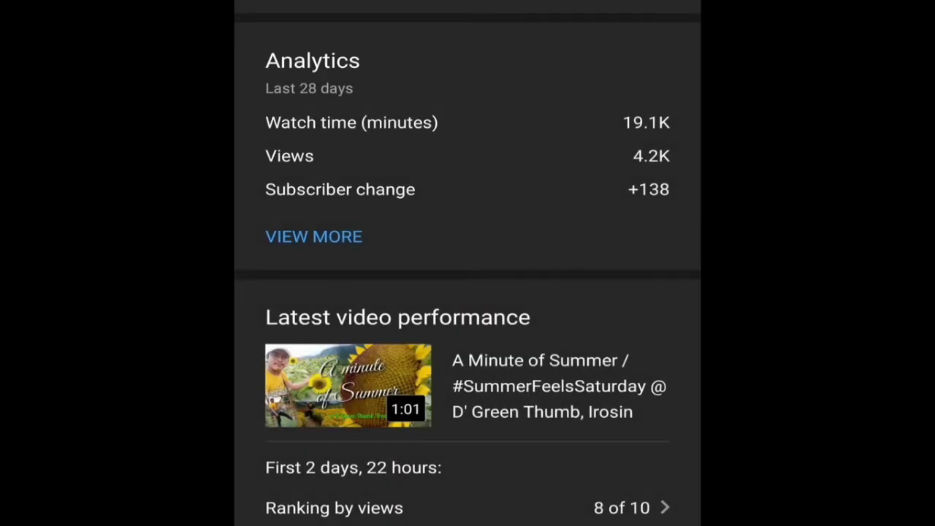
Scroll the dashboard down to Videos and open 'A Minute of Summer'
{"action": "mouse_move", "coordinate": [308, 512]}
{"action": "left_mouse_down"}
{"action": "mouse_move", "coordinate": [307, 355]}
{"action": "mouse_move", "coordinate": [271, 247]}
{"action": "left_mouse_up"}
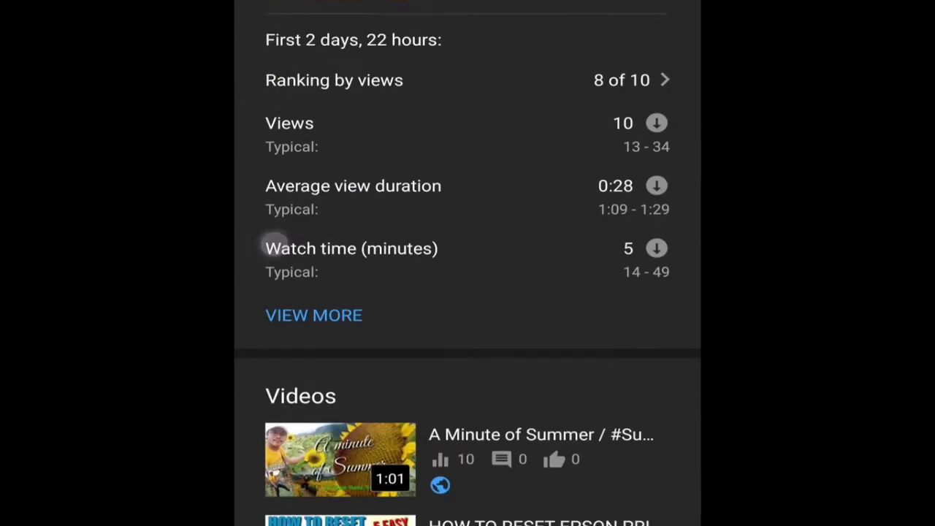
{"action": "left_click_drag", "start_coordinate": [311, 451], "coordinate": [308, 420]}
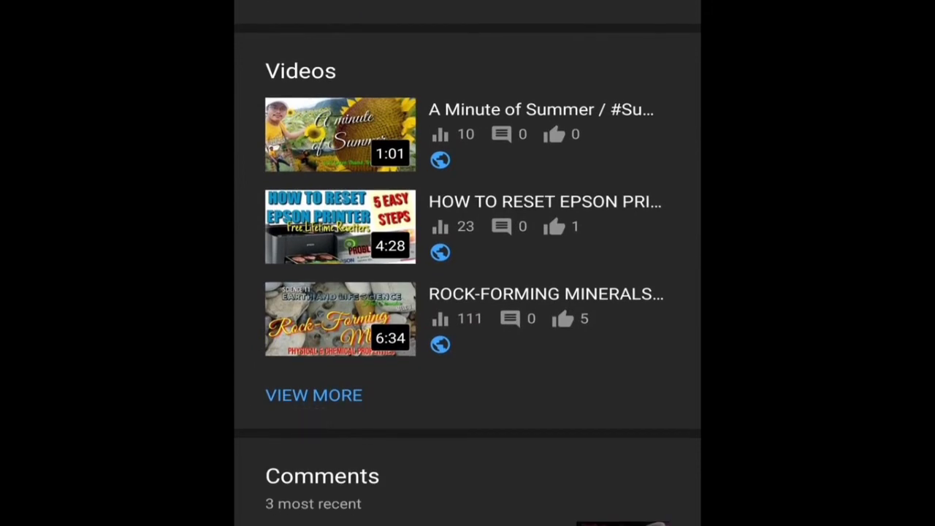
{"action": "left_click", "coordinate": [323, 128]}
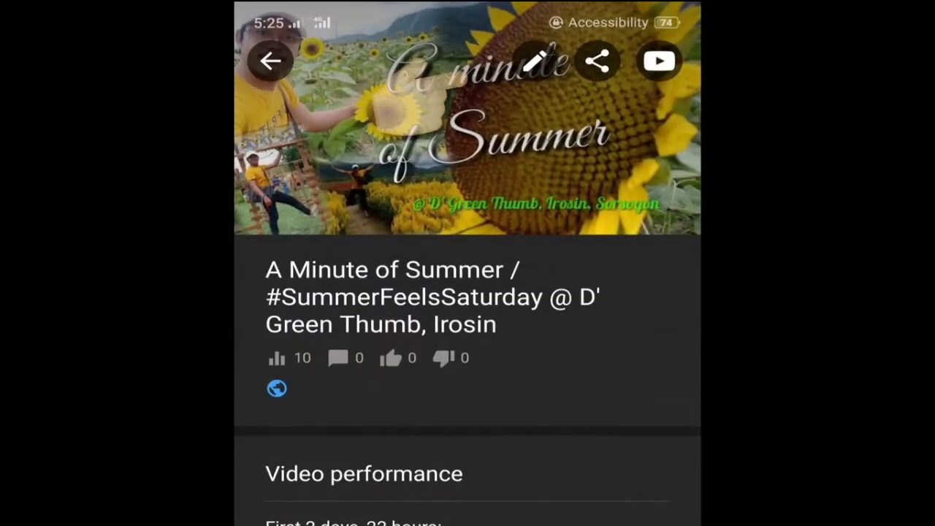
Replace the video's thumbnail with the captured sunflower collage titled 'A minute of Summer'
{"action": "left_click", "coordinate": [536, 62]}
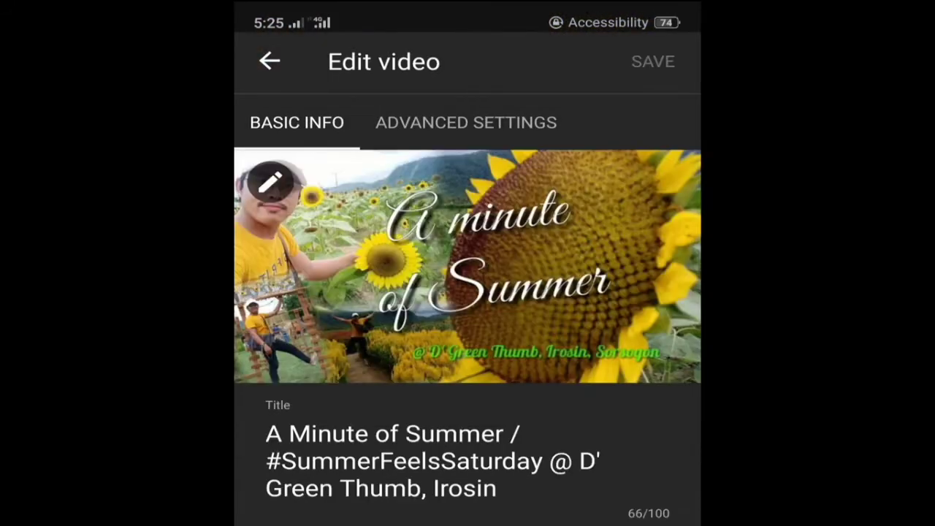
{"action": "left_click", "coordinate": [271, 183]}
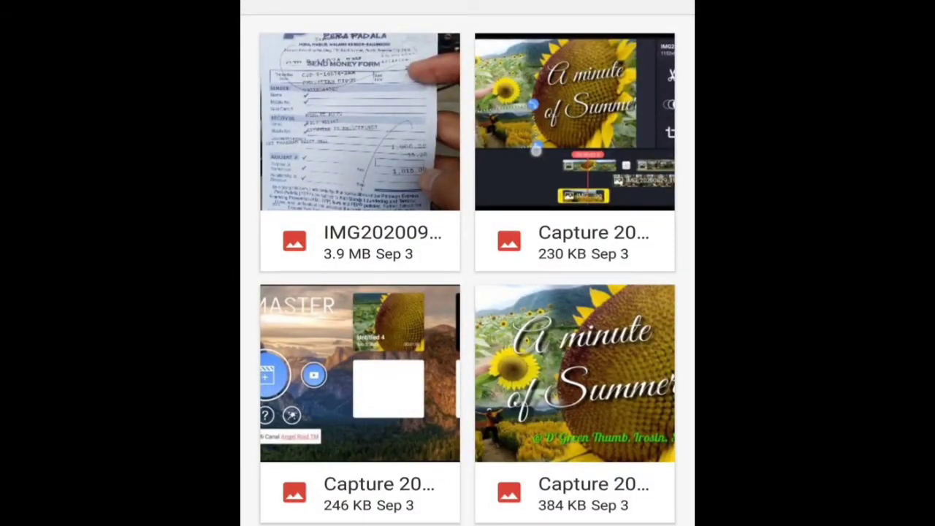
{"action": "left_click", "coordinate": [526, 365]}
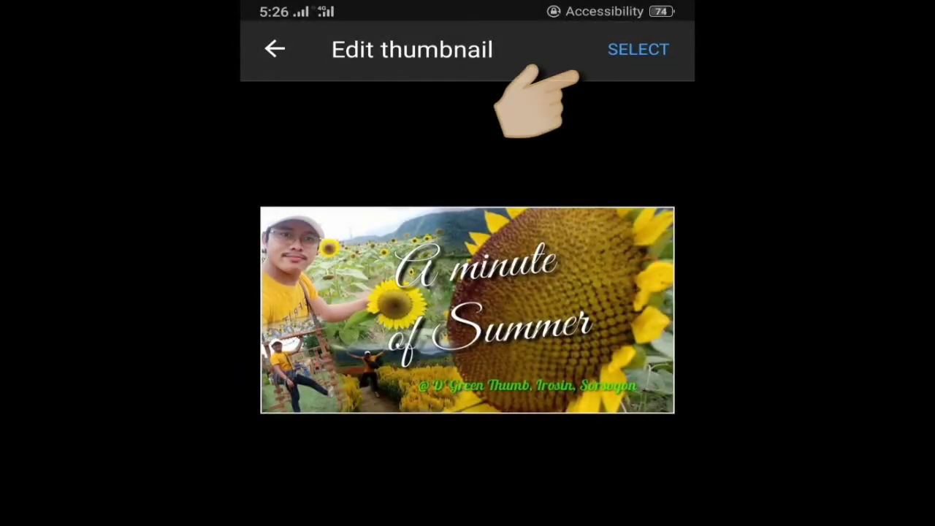
{"action": "left_click", "coordinate": [636, 48]}
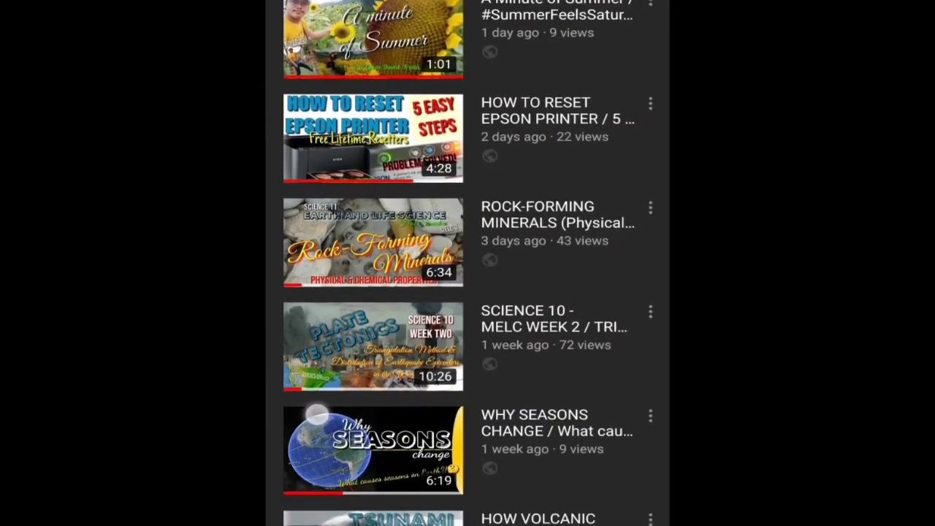
Scroll through the channel's video list to confirm the new sunflower thumbnail
{"action": "scroll", "coordinate": [468, 262], "scroll_direction": "down", "scroll_amount": 3}
{"action": "scroll", "coordinate": [467, 263], "scroll_direction": "down", "scroll_amount": 5}
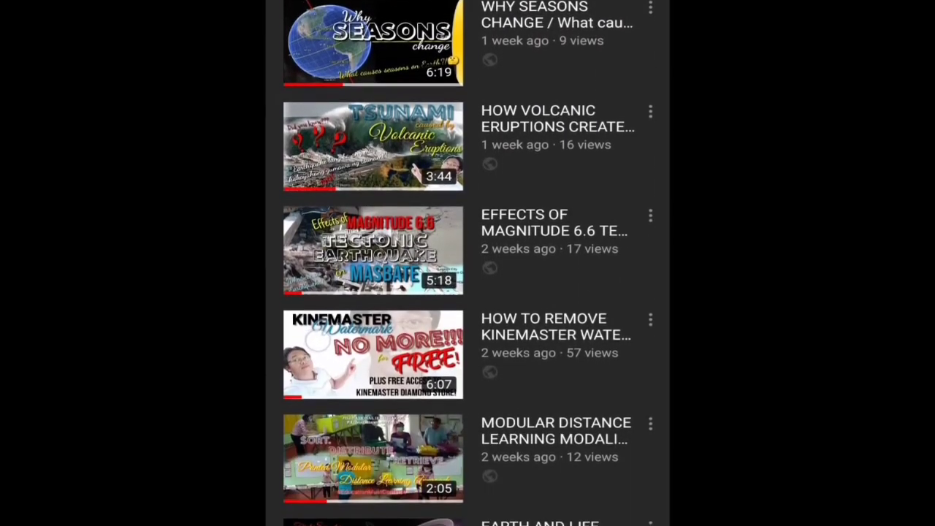
{"action": "scroll", "coordinate": [468, 263], "scroll_direction": "down", "scroll_amount": 3}
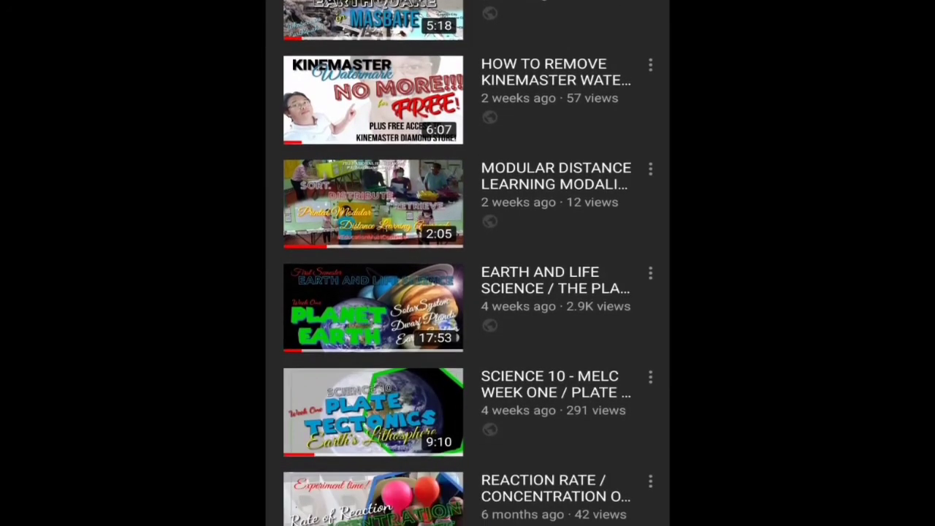
{"action": "scroll", "coordinate": [467, 263], "scroll_direction": "down", "scroll_amount": 2}
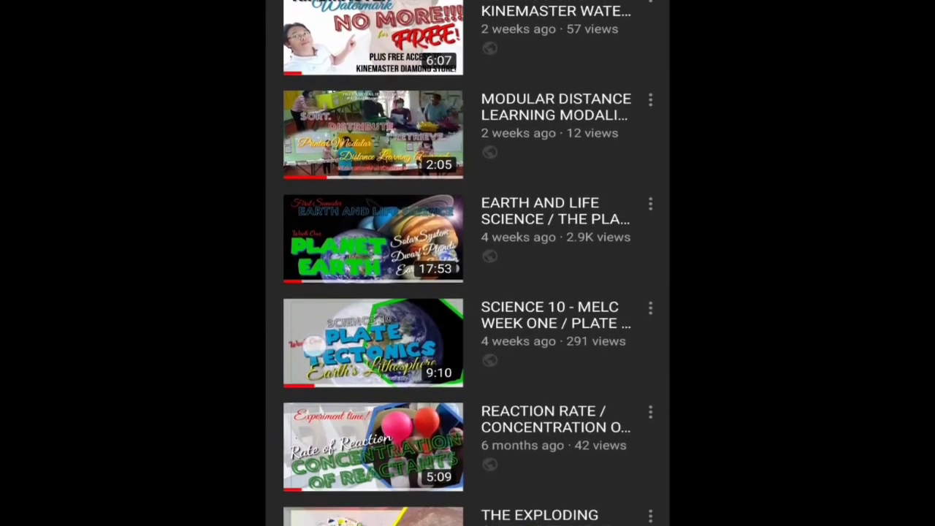
{"action": "scroll", "coordinate": [468, 263], "scroll_direction": "up", "scroll_amount": 2}
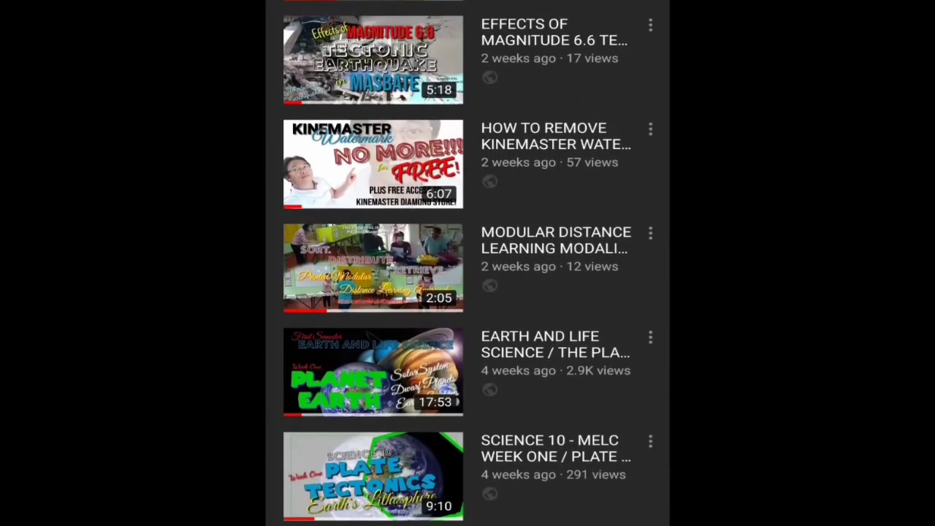